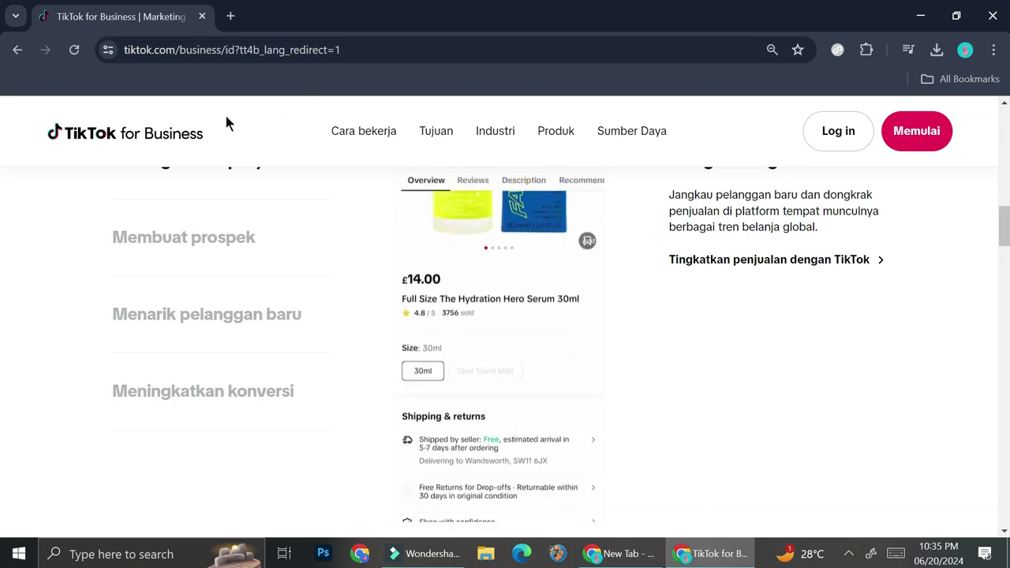
- Review the TikTok For Business login page, comparing the phone number login form with the email one
{"action": "scroll", "coordinate": [353, 153], "scroll_direction": "up", "scroll_amount": 10}
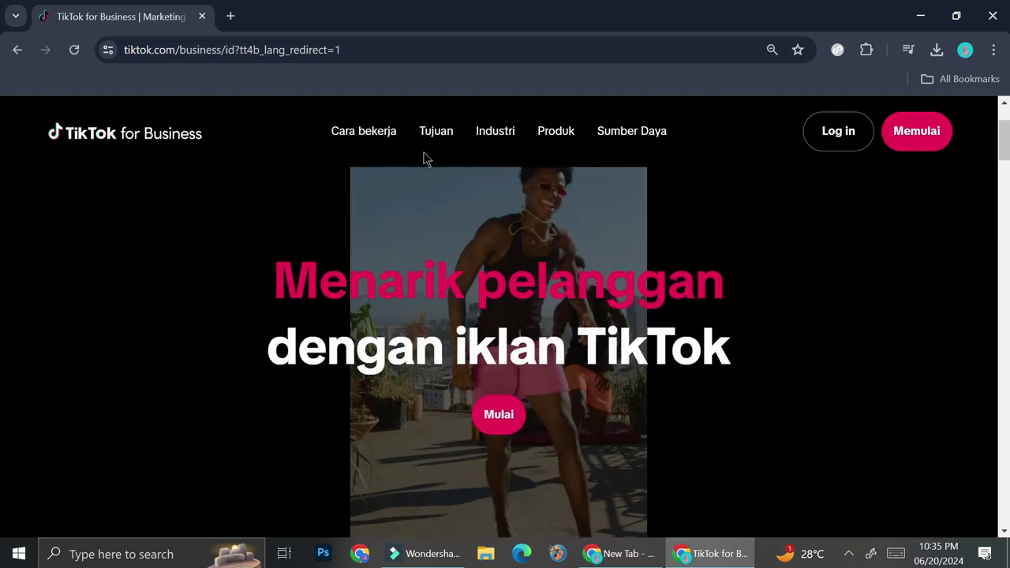
{"action": "mouse_move", "coordinate": [496, 133]}
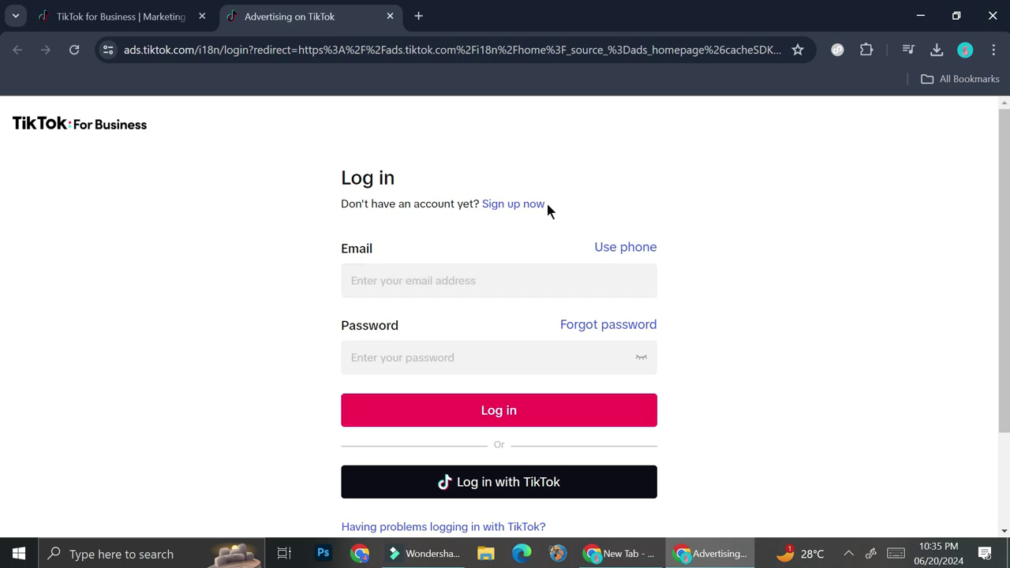
{"action": "left_click", "coordinate": [643, 251]}
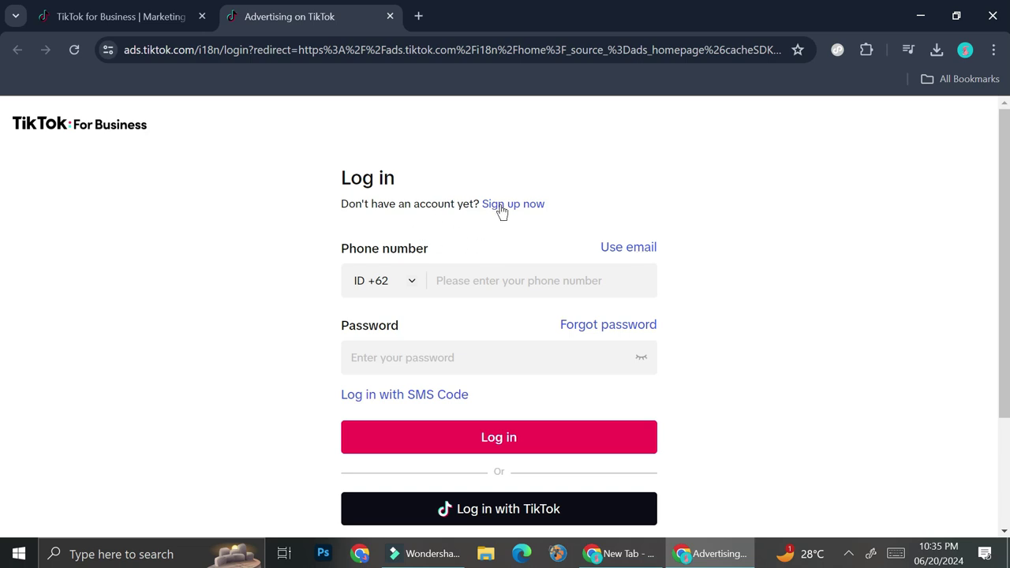
{"action": "scroll", "coordinate": [533, 318], "scroll_direction": "down", "scroll_amount": 1}
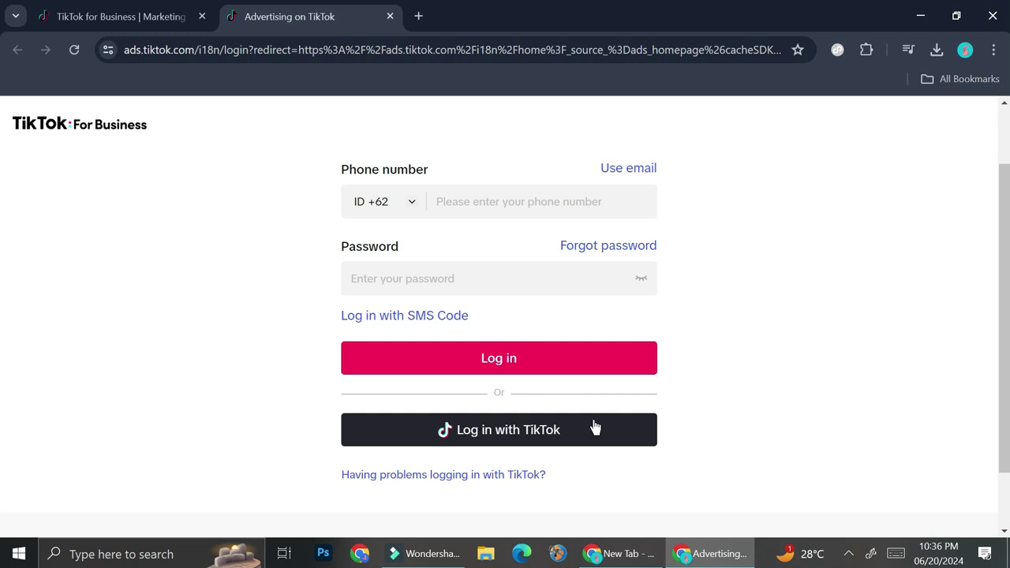
{"action": "left_click", "coordinate": [607, 170]}
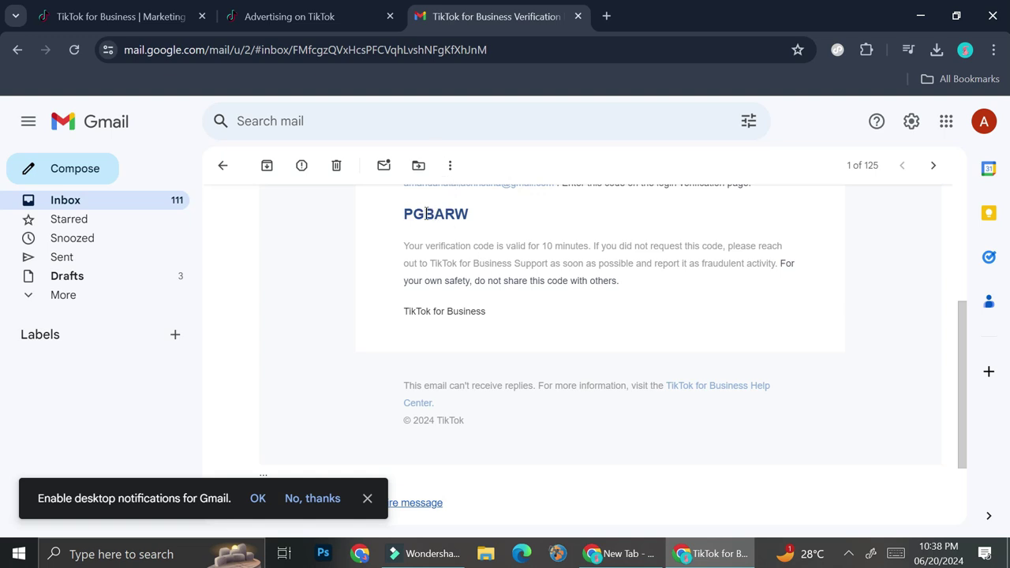
- Return to the TikTok sign-up page and paste the emailed verification code to confirm the email address
{"action": "left_click", "coordinate": [301, 9]}
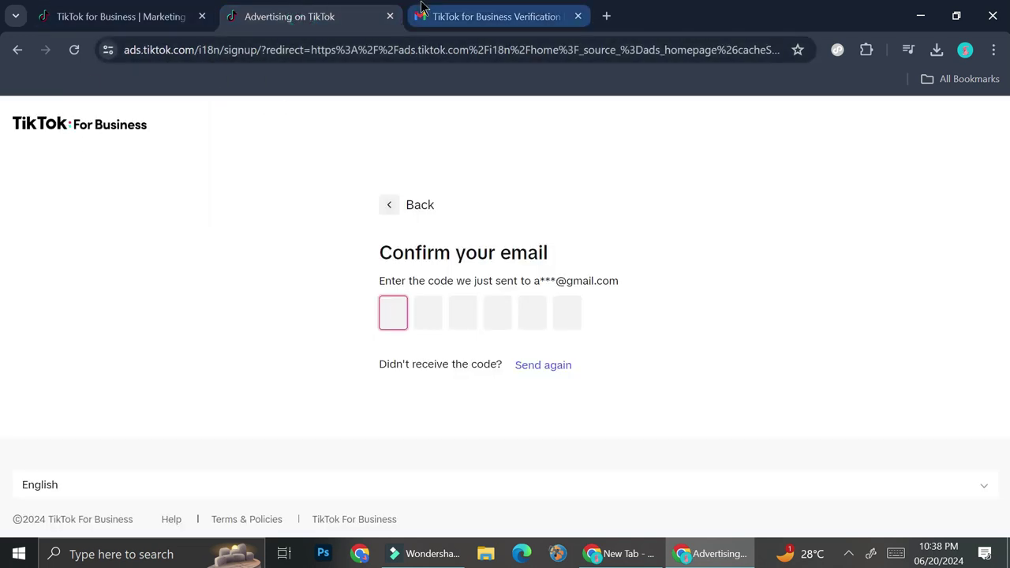
{"action": "key", "text": "ctrl+v"}
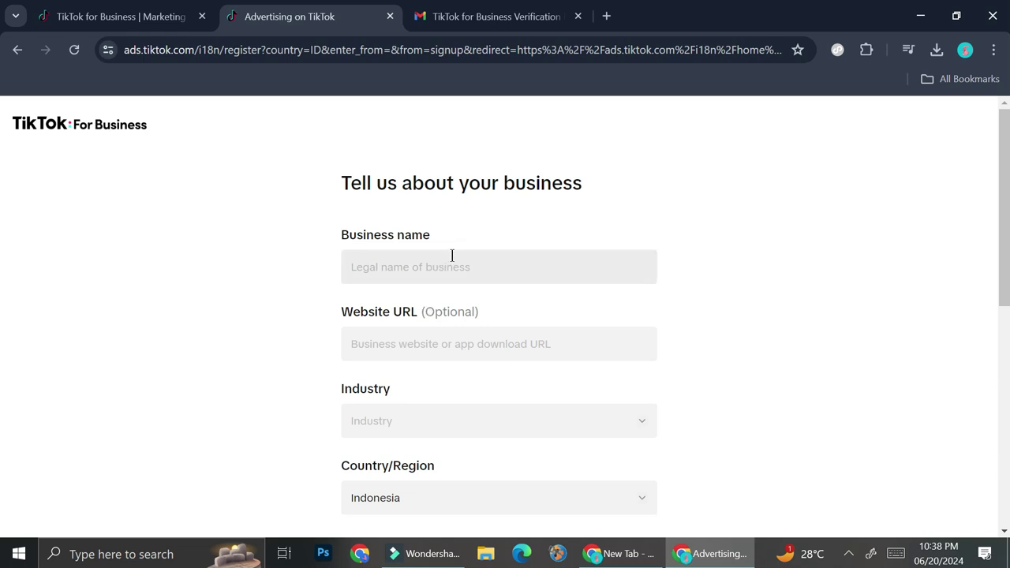
- Review the business registration form, searching the Industry options for "retail" and browsing the Offline Retail and E-commerce categories
{"action": "scroll", "coordinate": [453, 256], "scroll_direction": "down", "scroll_amount": 1}
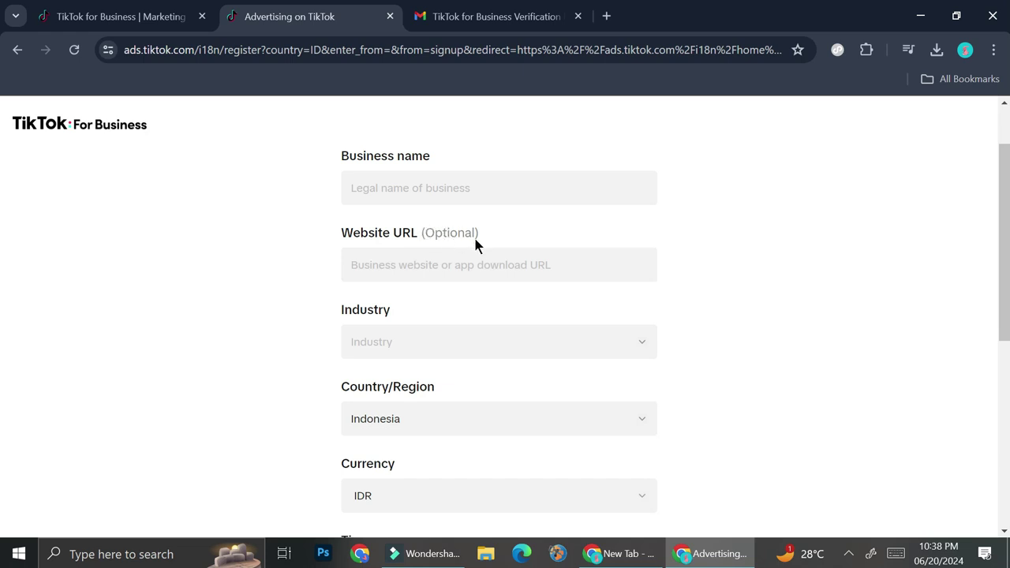
{"action": "left_click", "coordinate": [437, 339]}
{"action": "scroll", "coordinate": [496, 423], "scroll_direction": "down", "scroll_amount": 1}
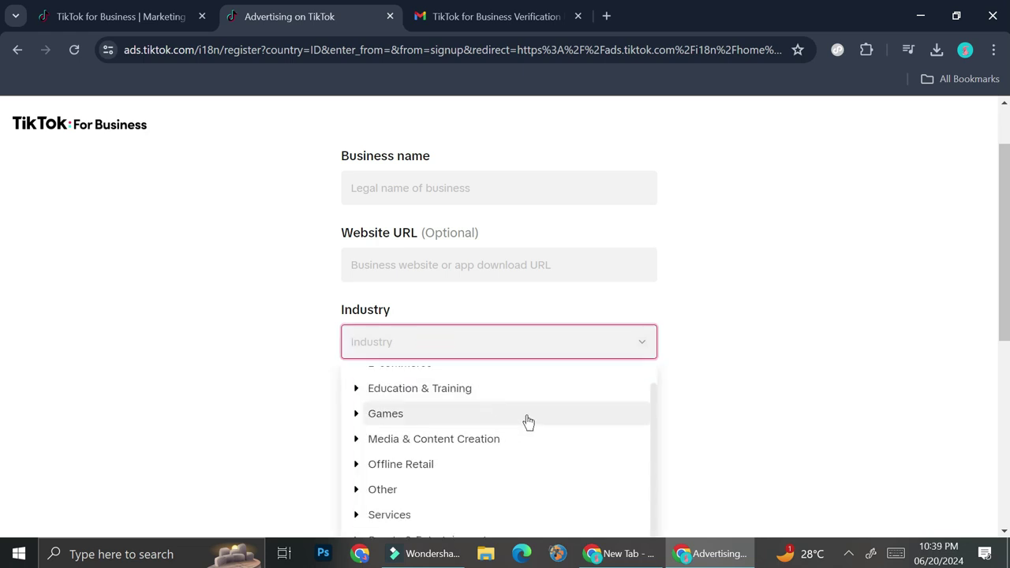
{"action": "scroll", "coordinate": [527, 424], "scroll_direction": "down", "scroll_amount": 2}
{"action": "scroll", "coordinate": [512, 395], "scroll_direction": "up", "scroll_amount": 1}
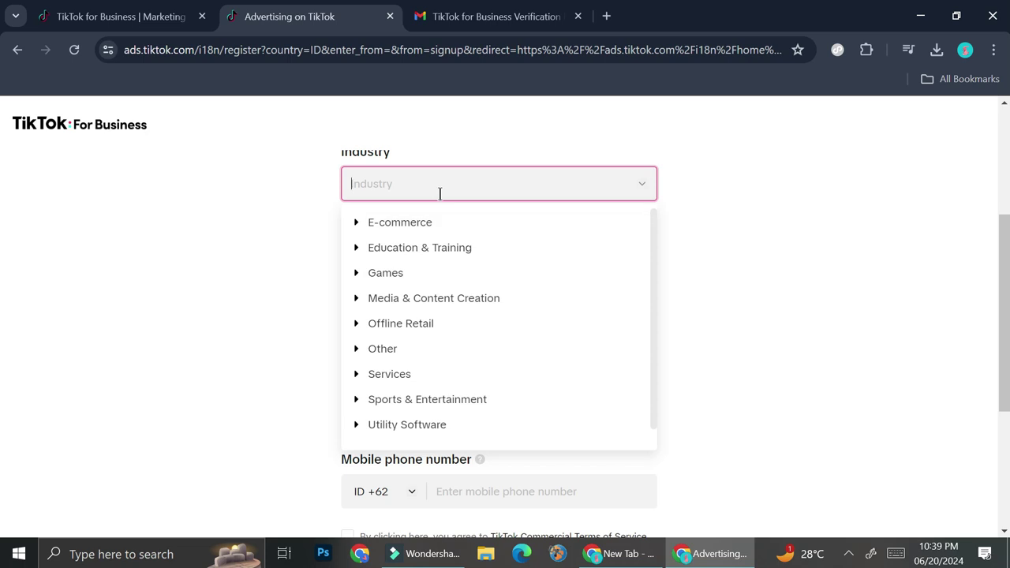
{"action": "type", "text": "retail"}
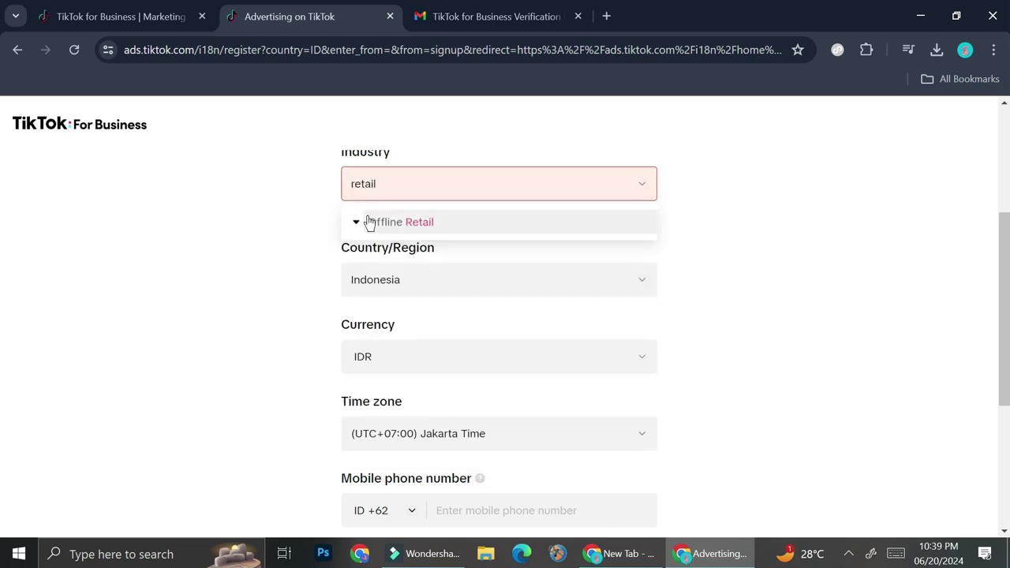
{"action": "left_click", "coordinate": [369, 222]}
{"action": "left_click", "coordinate": [356, 222]}
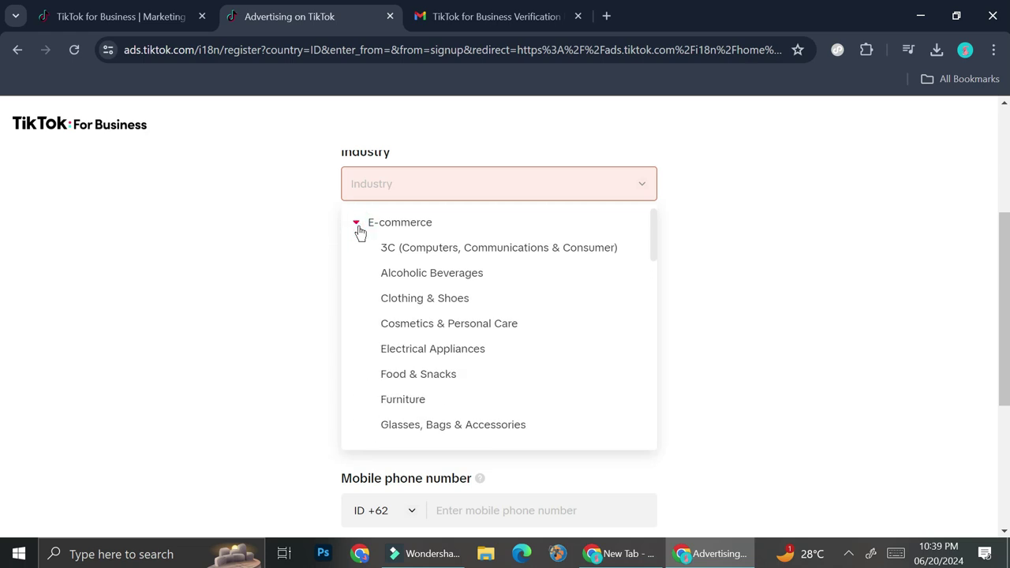
{"action": "left_click", "coordinate": [405, 223]}
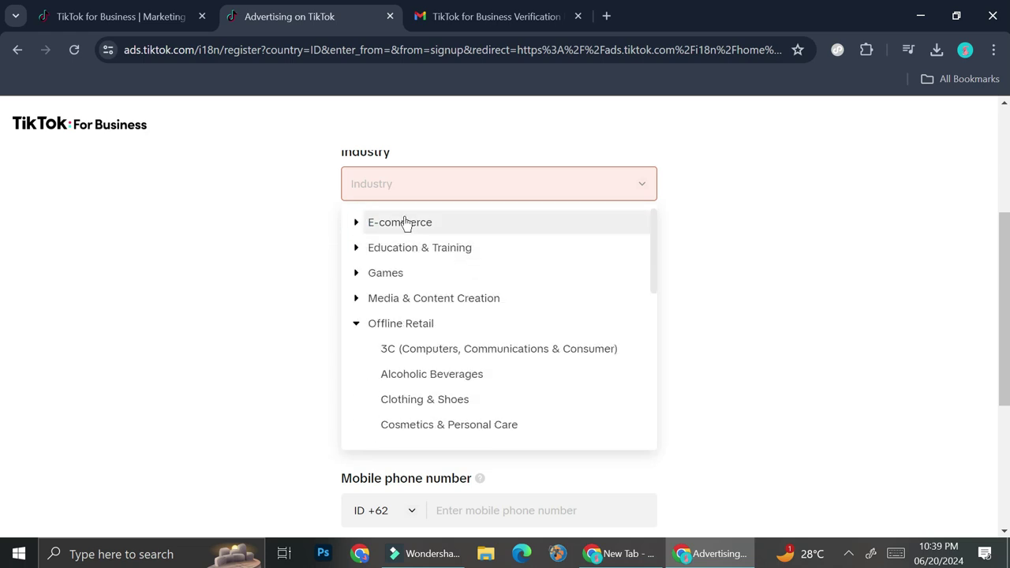
{"action": "left_click", "coordinate": [626, 188]}
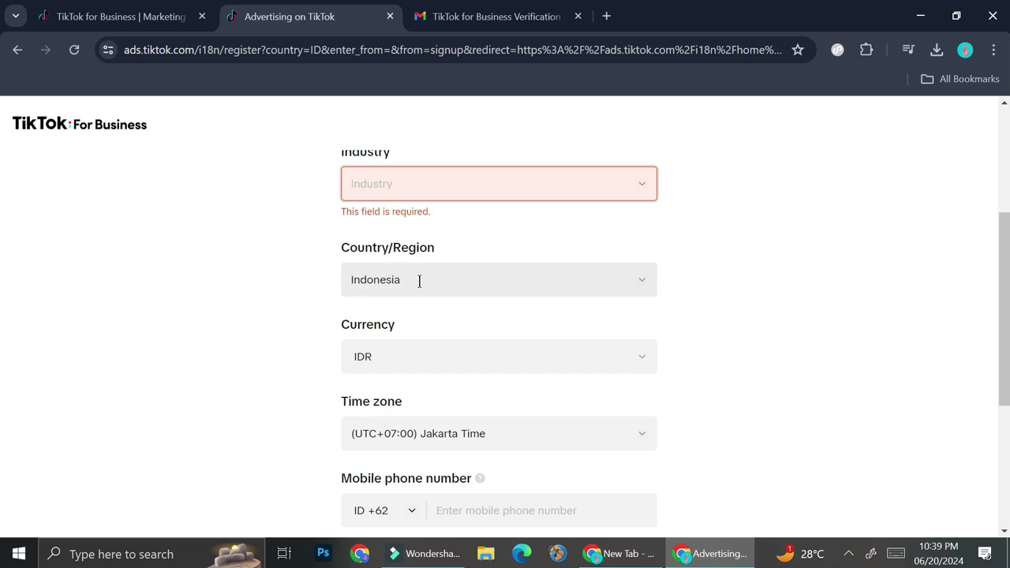
{"action": "scroll", "coordinate": [435, 278], "scroll_direction": "down", "scroll_amount": 1}
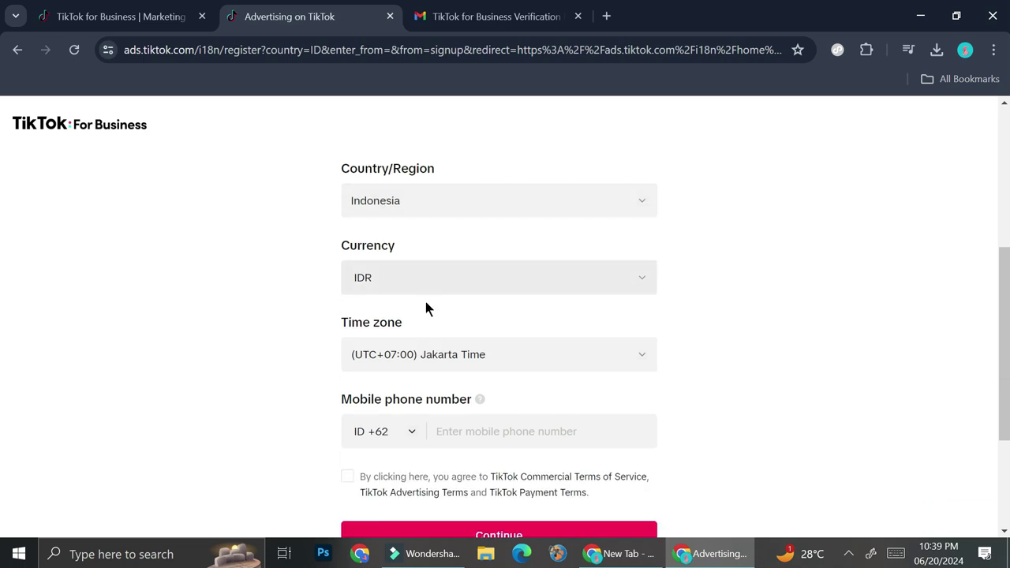
{"action": "scroll", "coordinate": [505, 368], "scroll_direction": "down", "scroll_amount": 1}
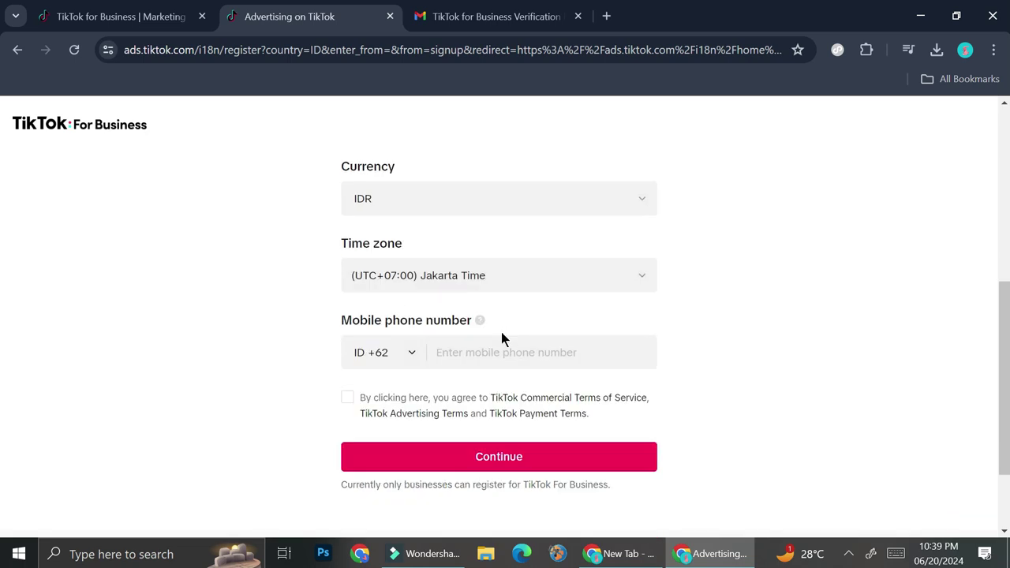
{"action": "scroll", "coordinate": [523, 327], "scroll_direction": "up", "scroll_amount": 3}
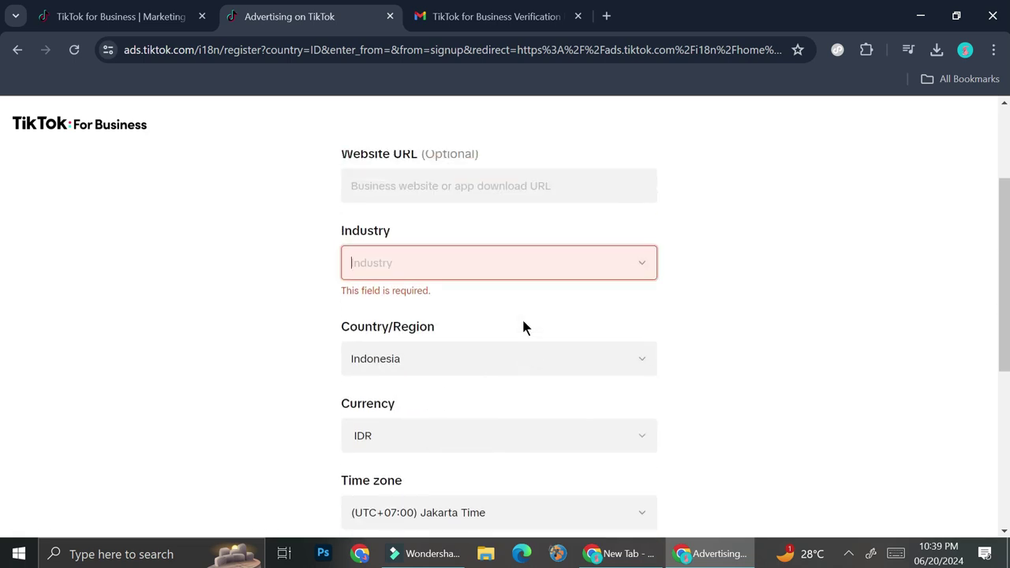
{"action": "scroll", "coordinate": [523, 260], "scroll_direction": "up", "scroll_amount": 2}
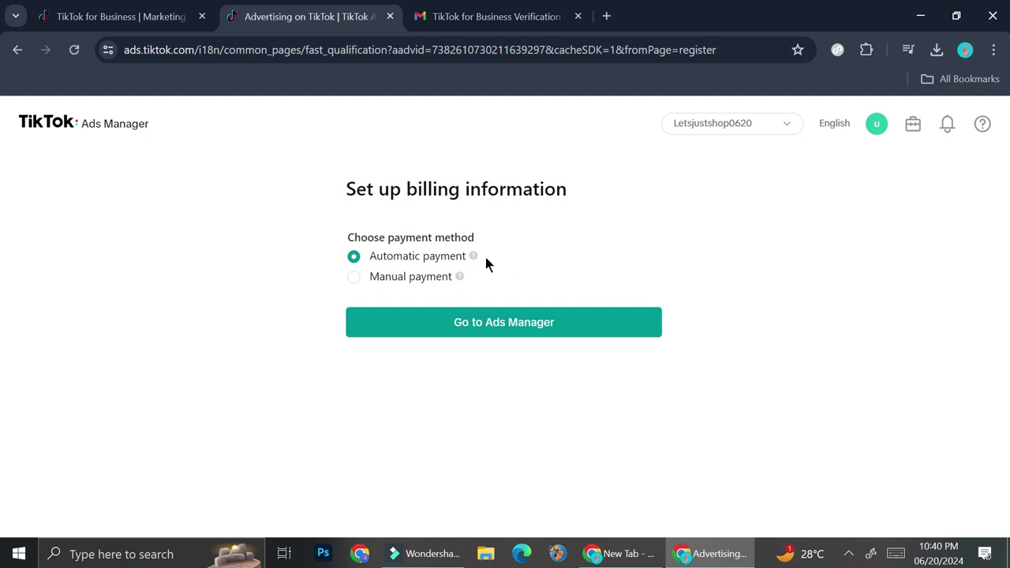
- Choose Manual payment as the billing method after reading both payment descriptions, and proceed to Ads Manager
{"action": "mouse_move", "coordinate": [471, 261]}
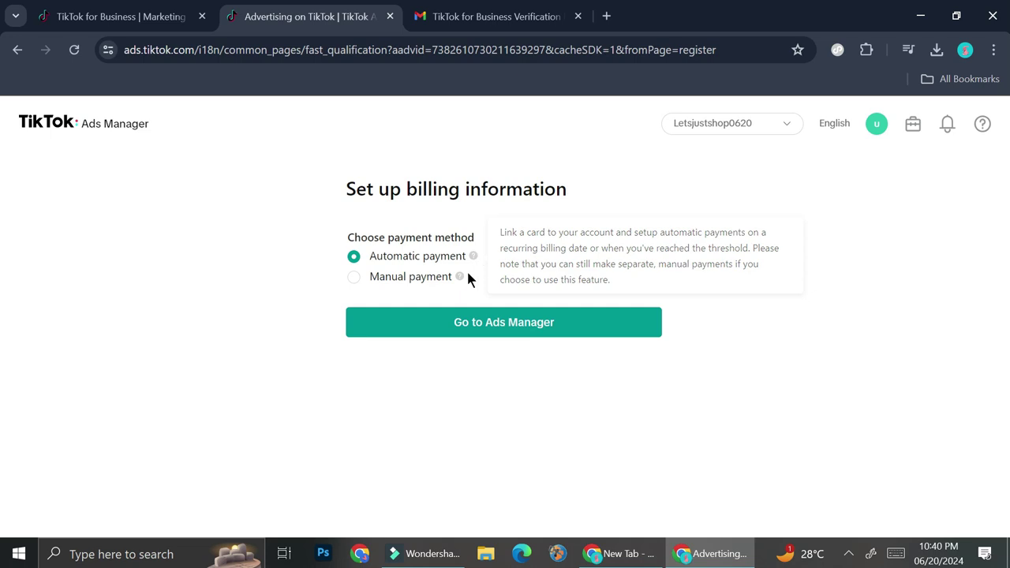
{"action": "mouse_move", "coordinate": [464, 281]}
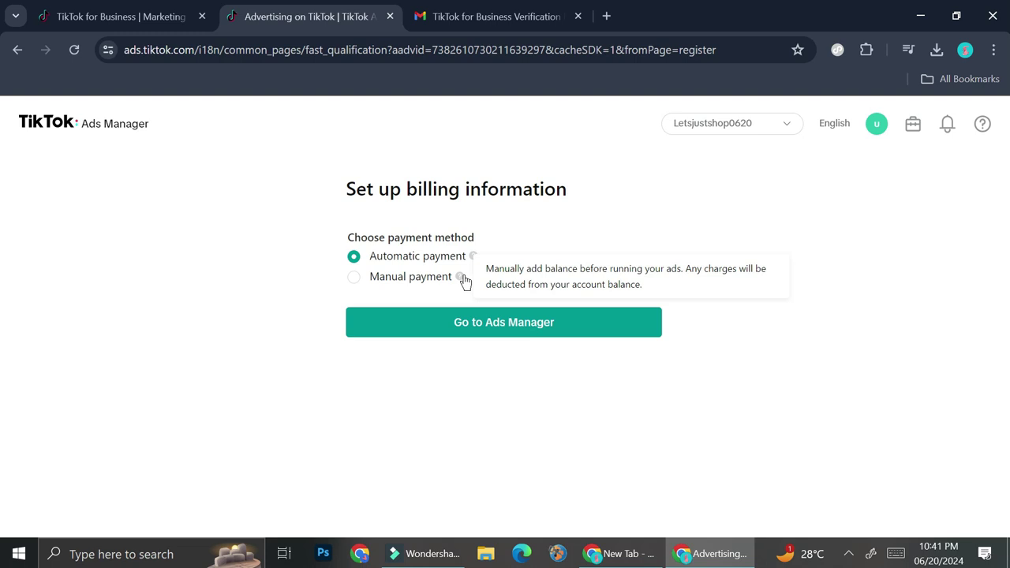
{"action": "left_click", "coordinate": [356, 282]}
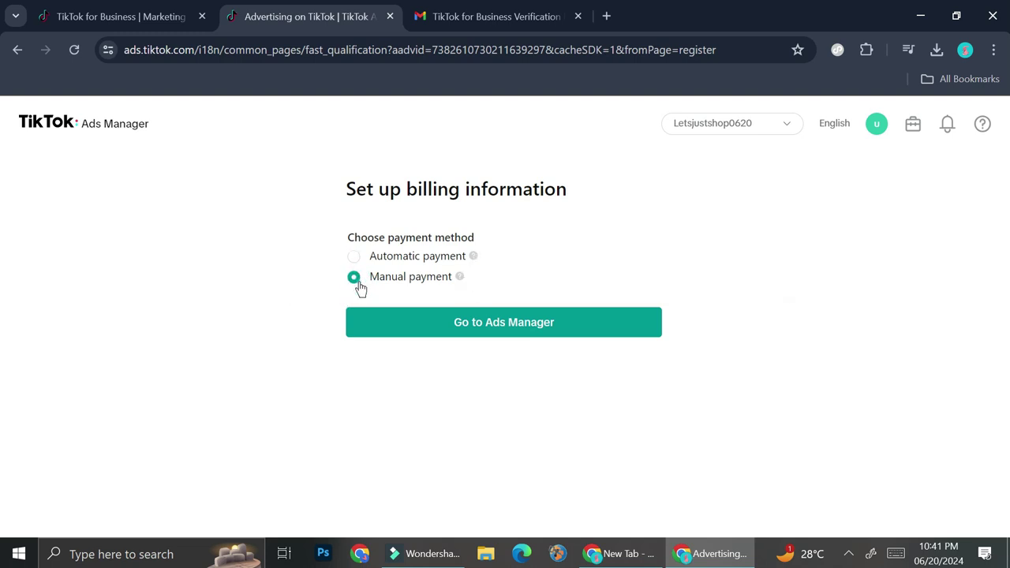
{"action": "left_click", "coordinate": [543, 330]}
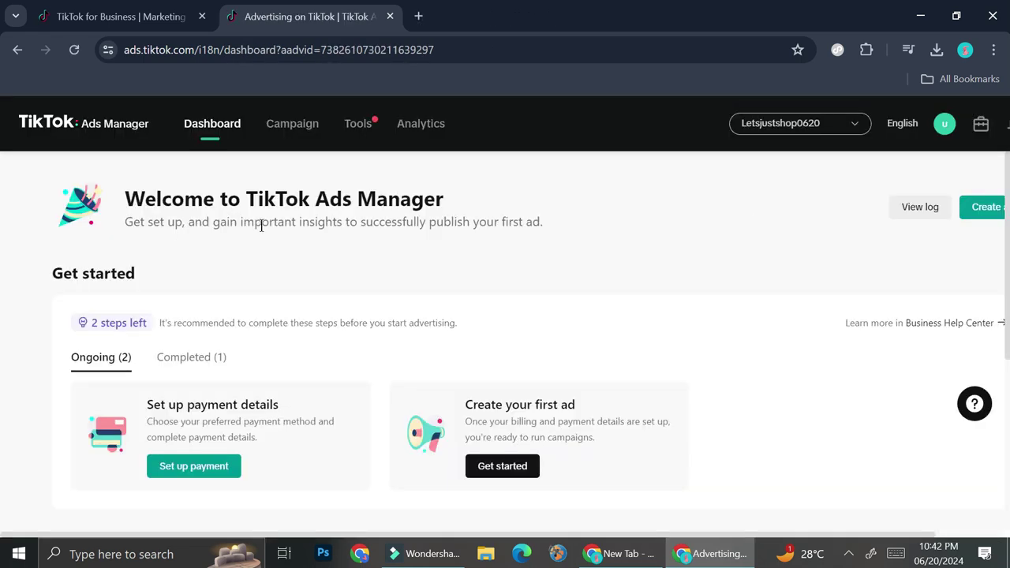
- Examine the dashboard's getting-started tasks and its Insights on top ads and potential audience
{"action": "scroll", "coordinate": [221, 231], "scroll_direction": "down", "scroll_amount": 2}
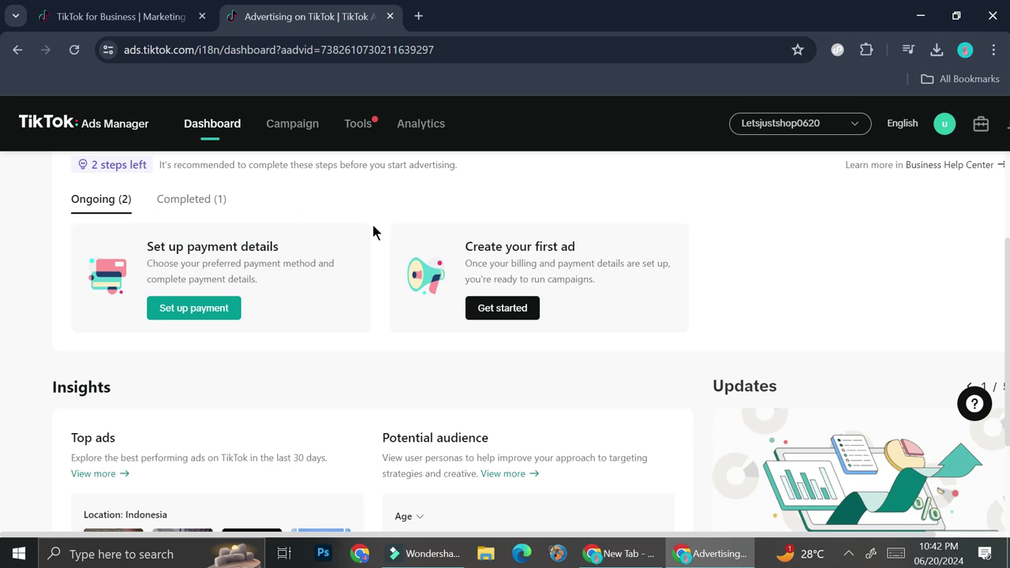
{"action": "scroll", "coordinate": [379, 237], "scroll_direction": "down", "scroll_amount": 2}
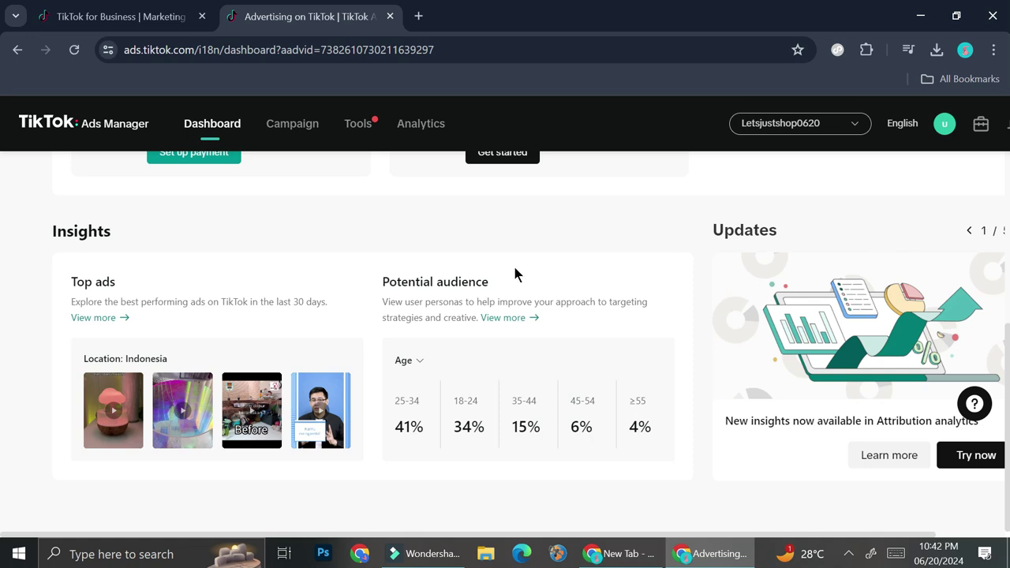
{"action": "scroll", "coordinate": [514, 272], "scroll_direction": "up", "scroll_amount": 1}
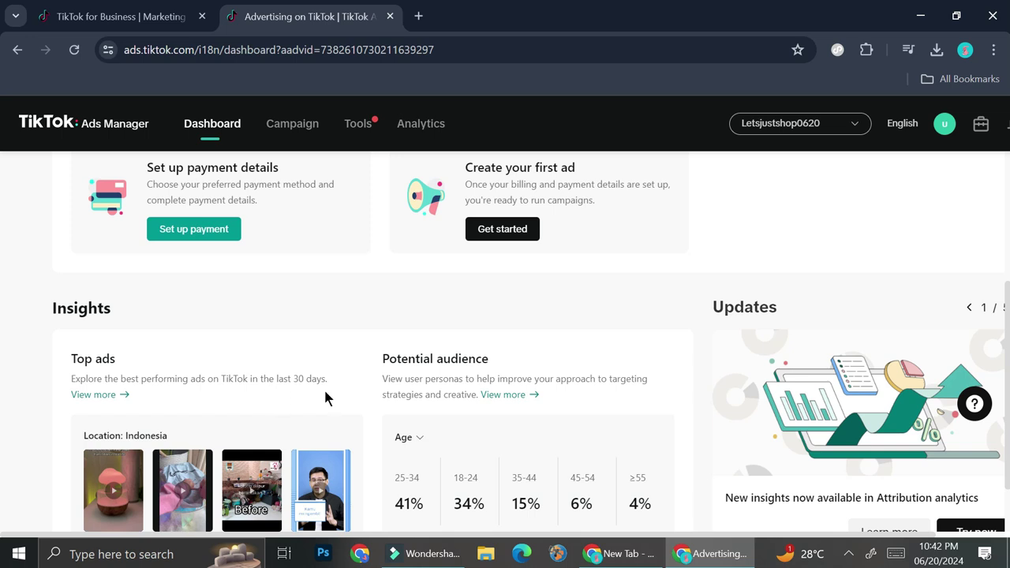
{"action": "scroll", "coordinate": [501, 383], "scroll_direction": "down", "scroll_amount": 1}
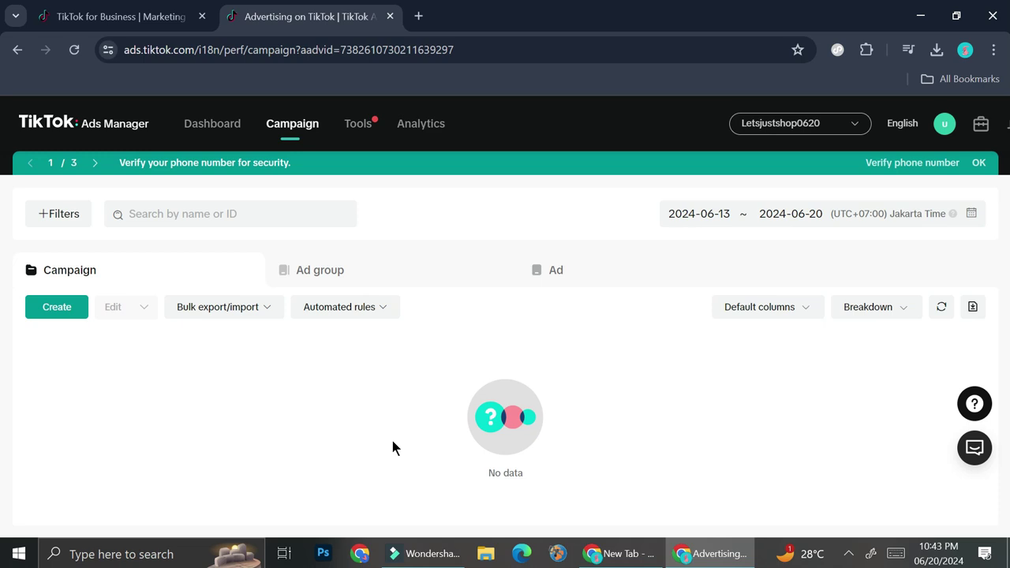
- Look through the available Tools and Analytics features, including the Custom reports page
{"action": "mouse_move", "coordinate": [362, 126]}
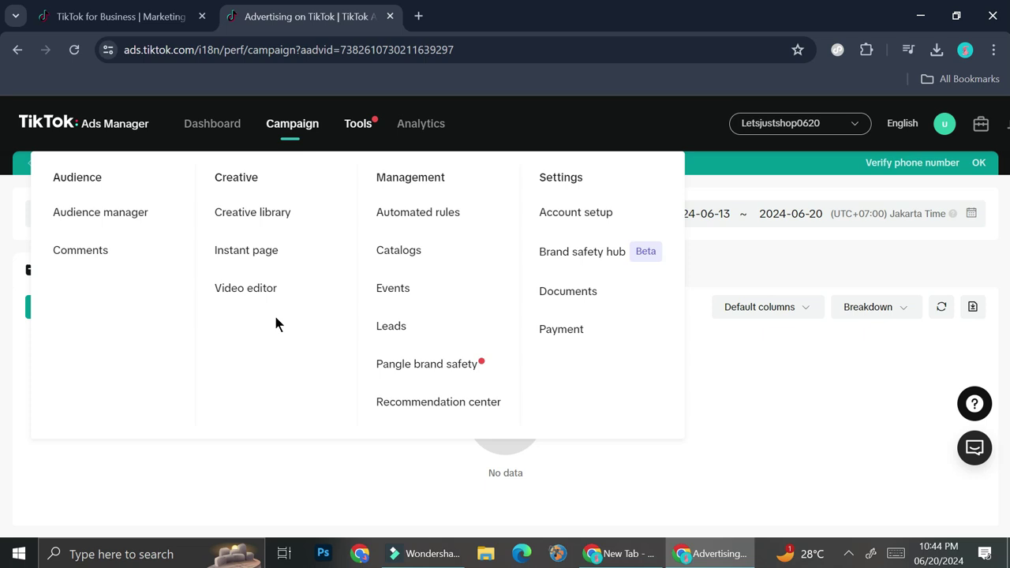
{"action": "mouse_move", "coordinate": [418, 131]}
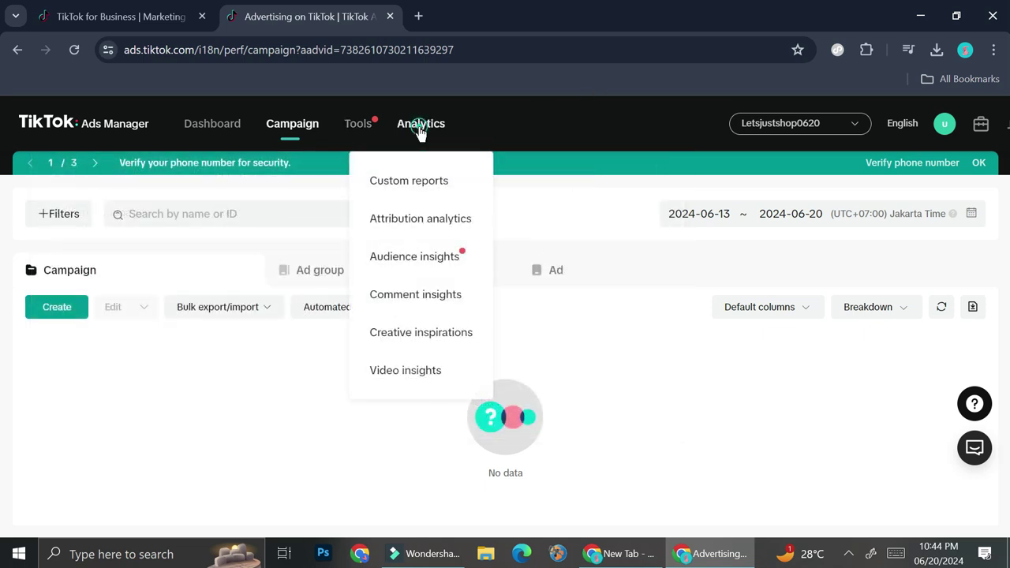
{"action": "left_click", "coordinate": [398, 181]}
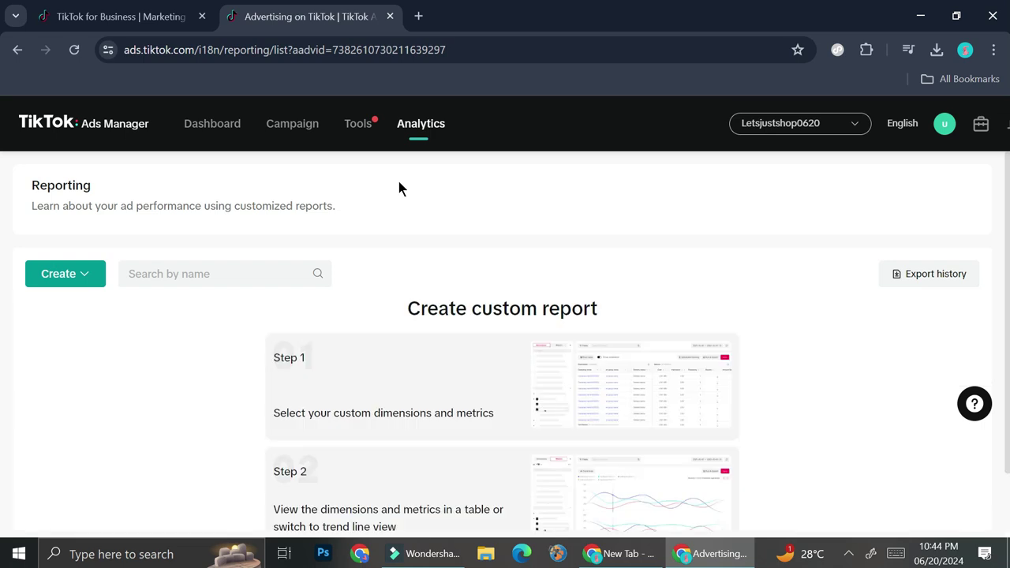
{"action": "mouse_move", "coordinate": [430, 147]}
{"action": "mouse_move", "coordinate": [439, 135]}
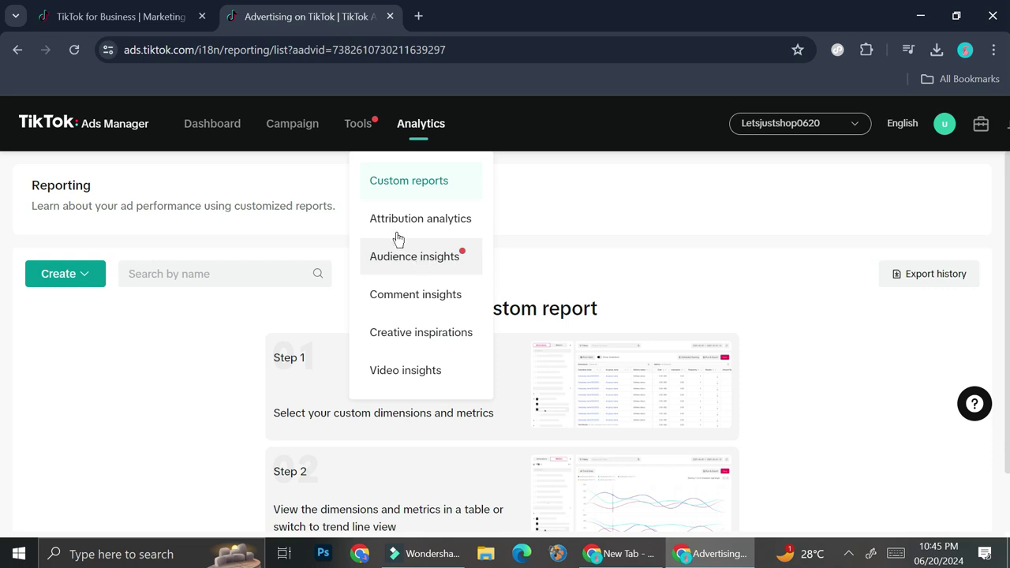
- Create a new campaign in Basic mode with Traffic as the advertising goal and continue to audience selection
{"action": "left_click", "coordinate": [307, 136]}
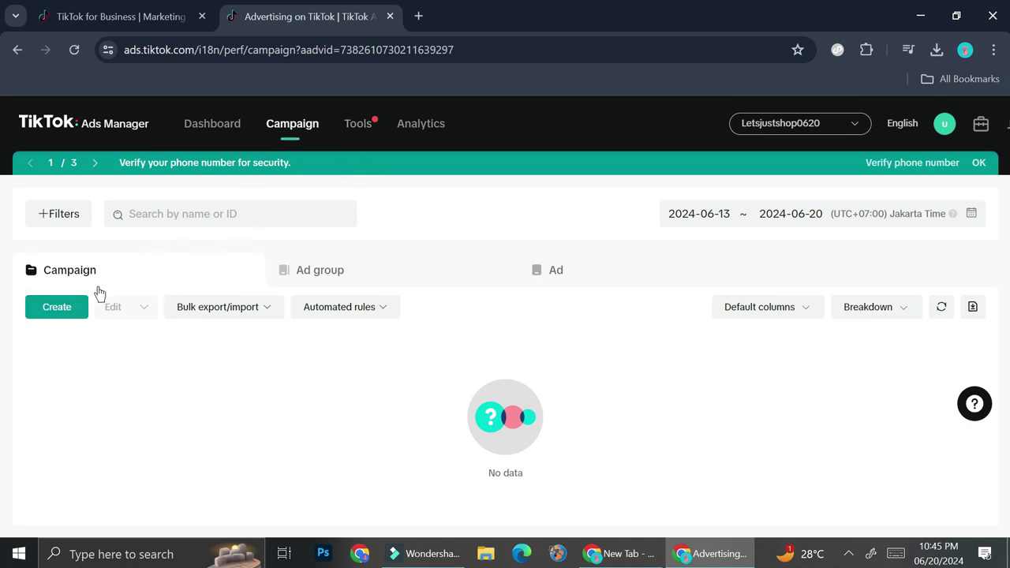
{"action": "left_click", "coordinate": [60, 307]}
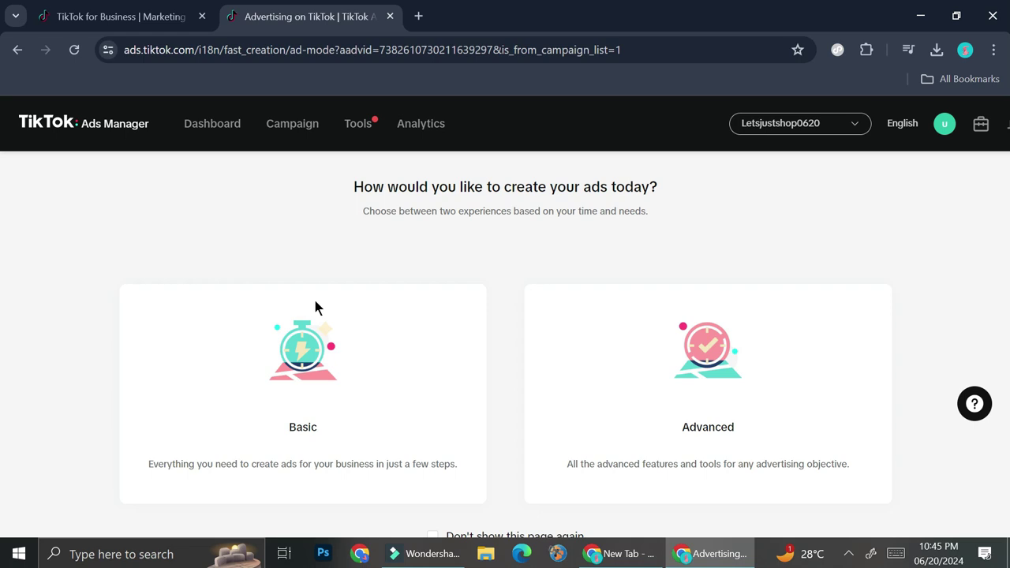
{"action": "left_click", "coordinate": [323, 355]}
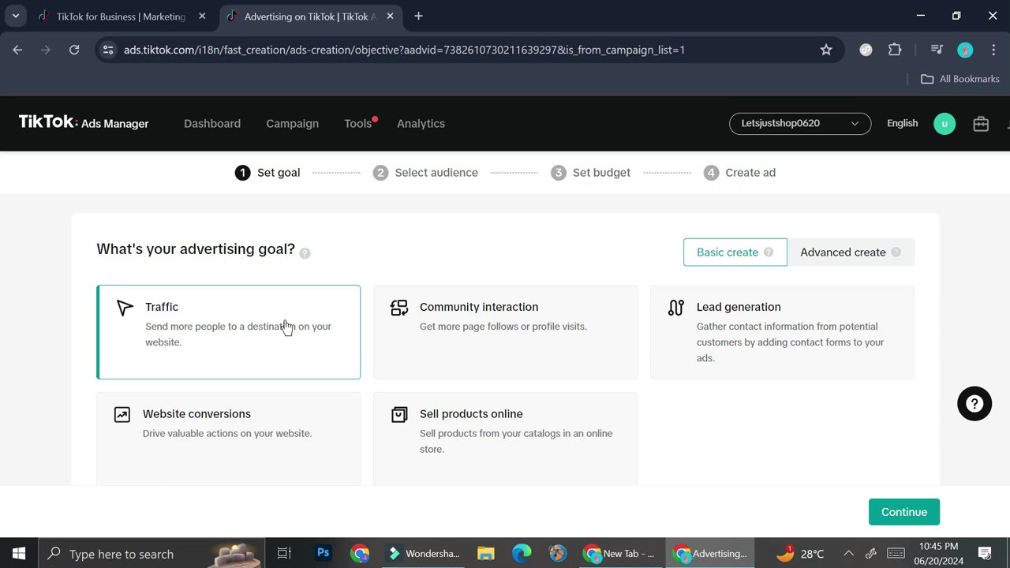
{"action": "scroll", "coordinate": [285, 328], "scroll_direction": "down", "scroll_amount": 1}
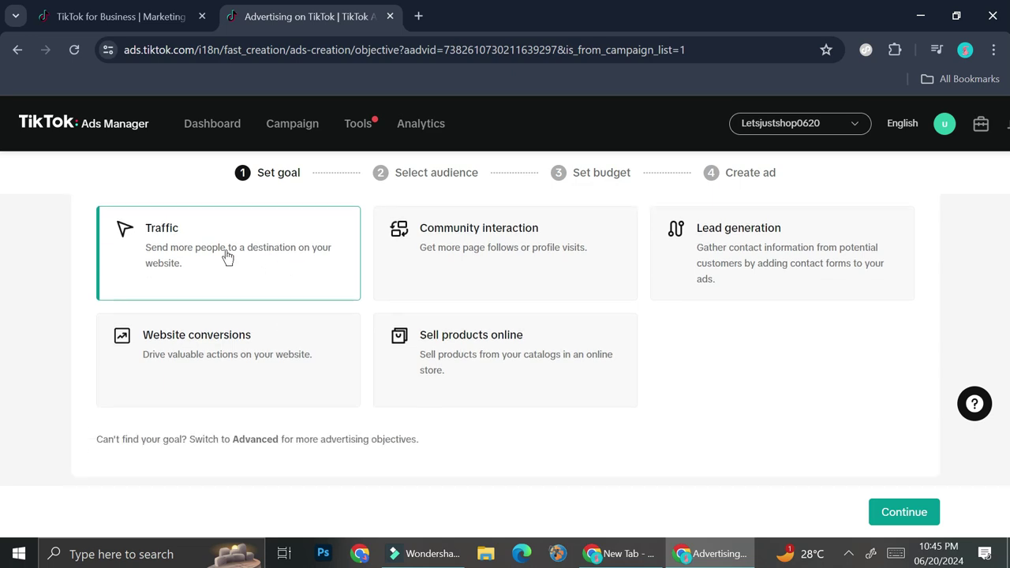
{"action": "left_click", "coordinate": [902, 512]}
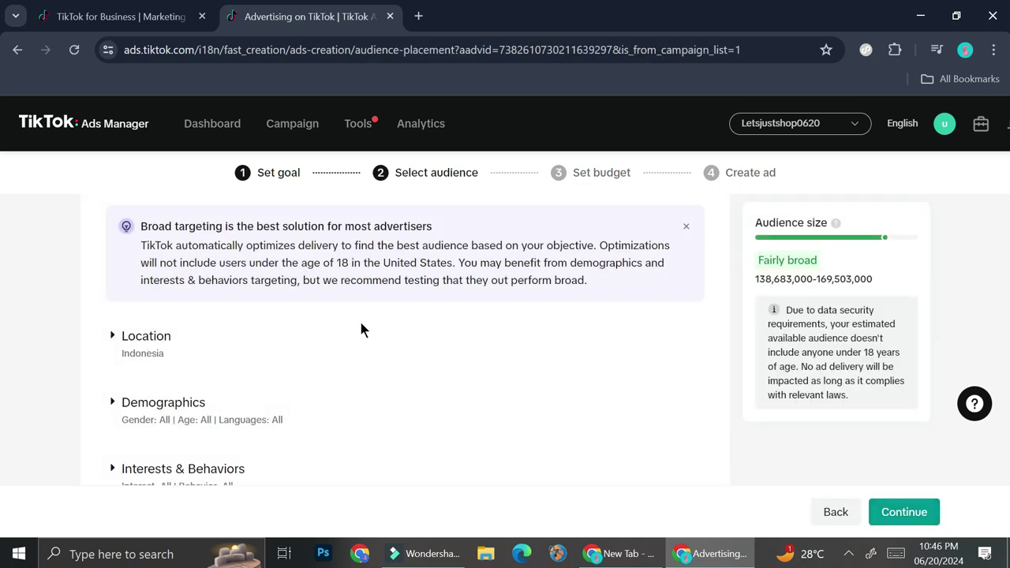
- Review the audience targeting sections and restrict Demographics to gender Female and the age groups 18-24 and 25-34
{"action": "scroll", "coordinate": [343, 331], "scroll_direction": "down", "scroll_amount": 3}
{"action": "scroll", "coordinate": [341, 331], "scroll_direction": "up", "scroll_amount": 2}
{"action": "scroll", "coordinate": [341, 331], "scroll_direction": "up", "scroll_amount": 1}
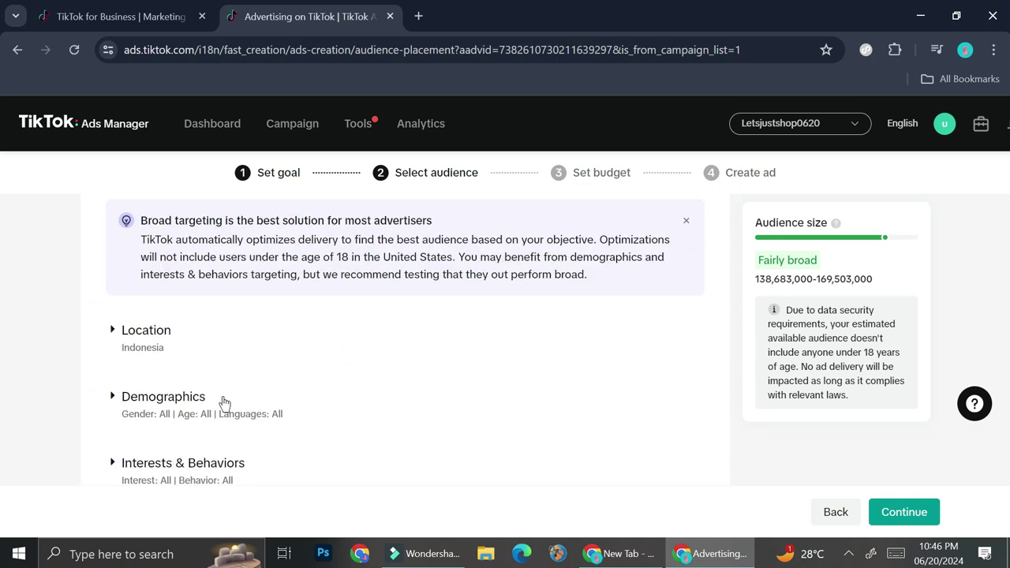
{"action": "scroll", "coordinate": [237, 406], "scroll_direction": "down", "scroll_amount": 2}
{"action": "scroll", "coordinate": [216, 372], "scroll_direction": "up", "scroll_amount": 1}
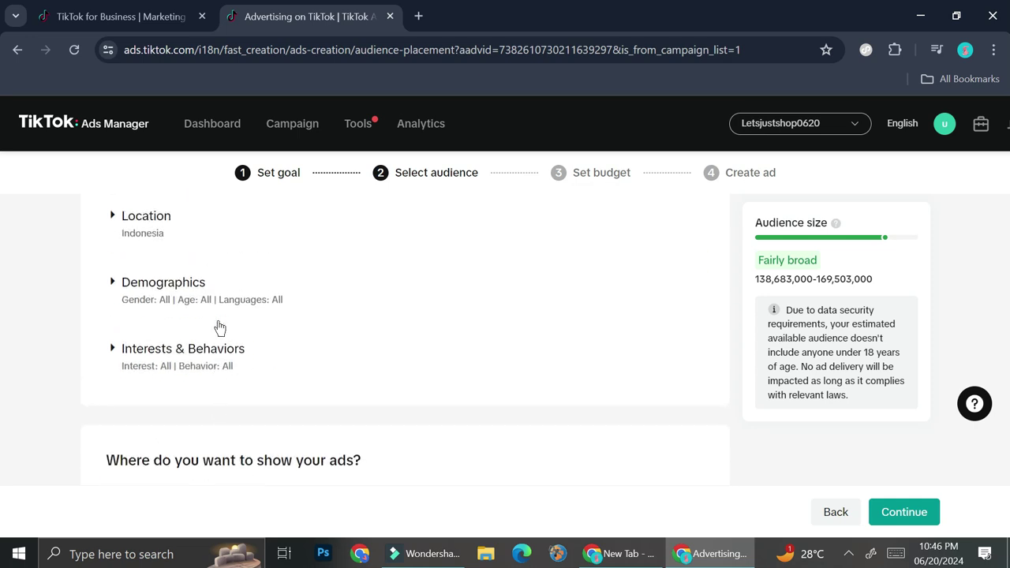
{"action": "scroll", "coordinate": [216, 329], "scroll_direction": "down", "scroll_amount": 1}
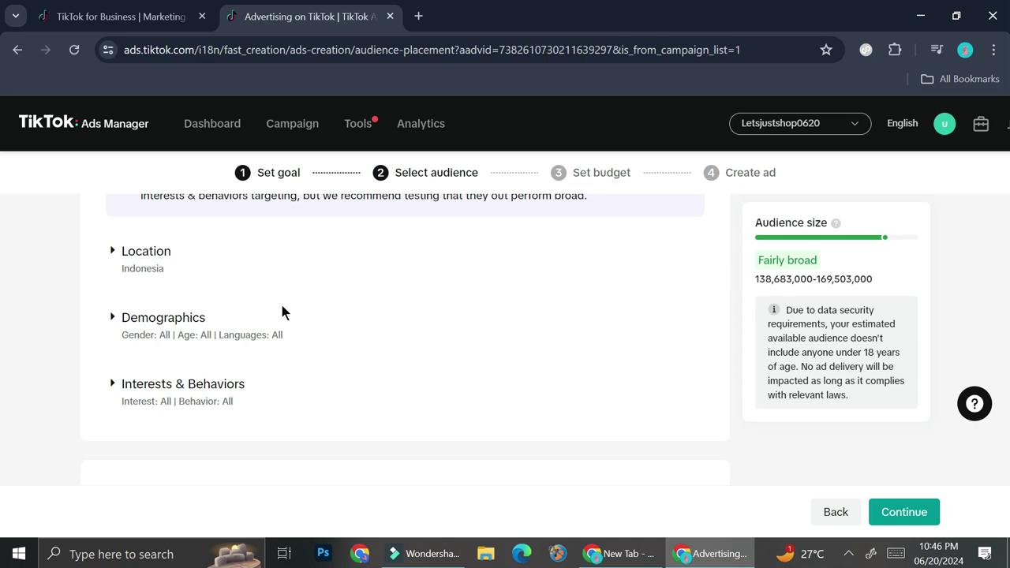
{"action": "left_click", "coordinate": [116, 318]}
{"action": "scroll", "coordinate": [291, 372], "scroll_direction": "down", "scroll_amount": 1}
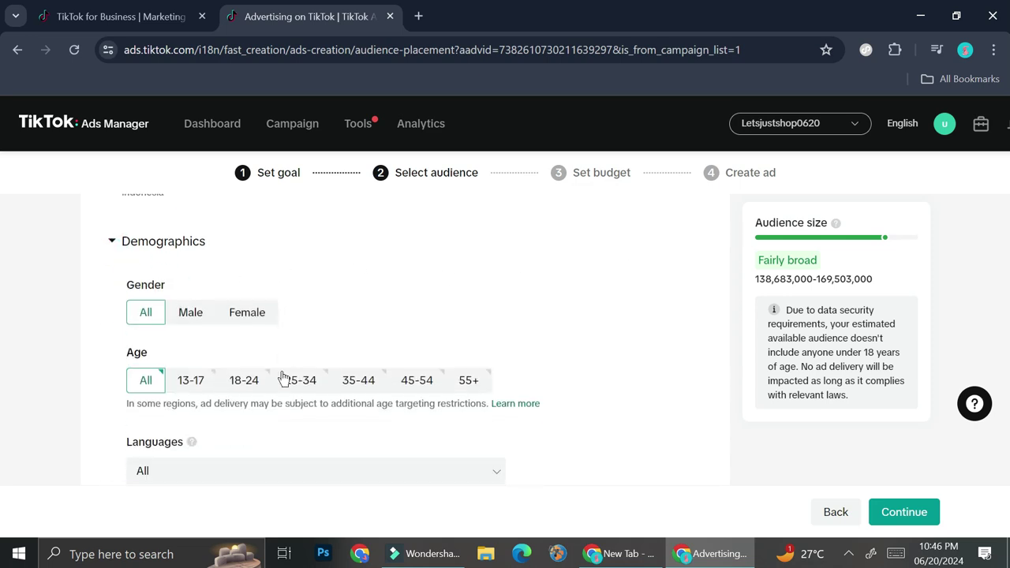
{"action": "left_click", "coordinate": [237, 306]}
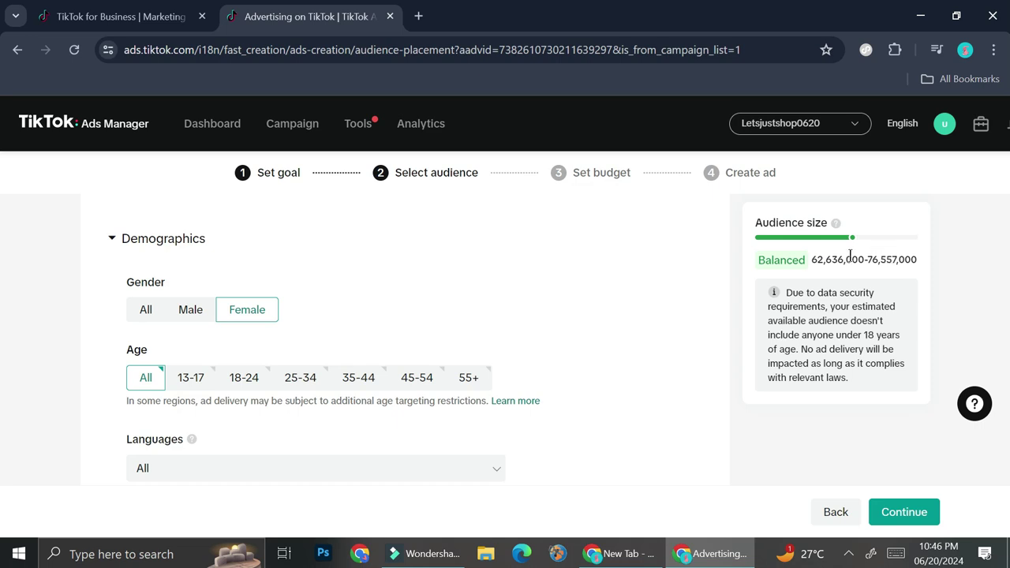
{"action": "left_click", "coordinate": [244, 377]}
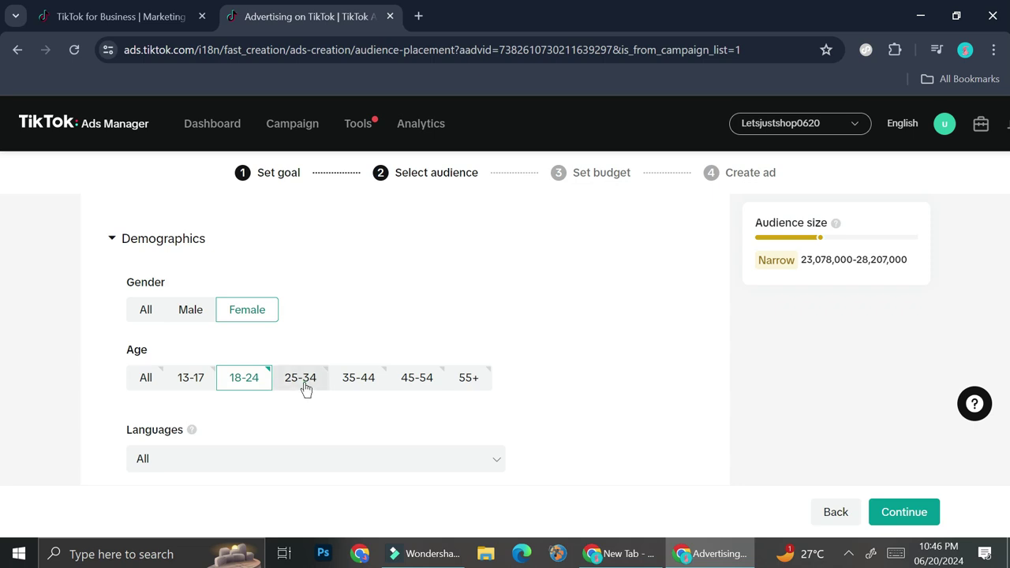
{"action": "left_click", "coordinate": [306, 382]}
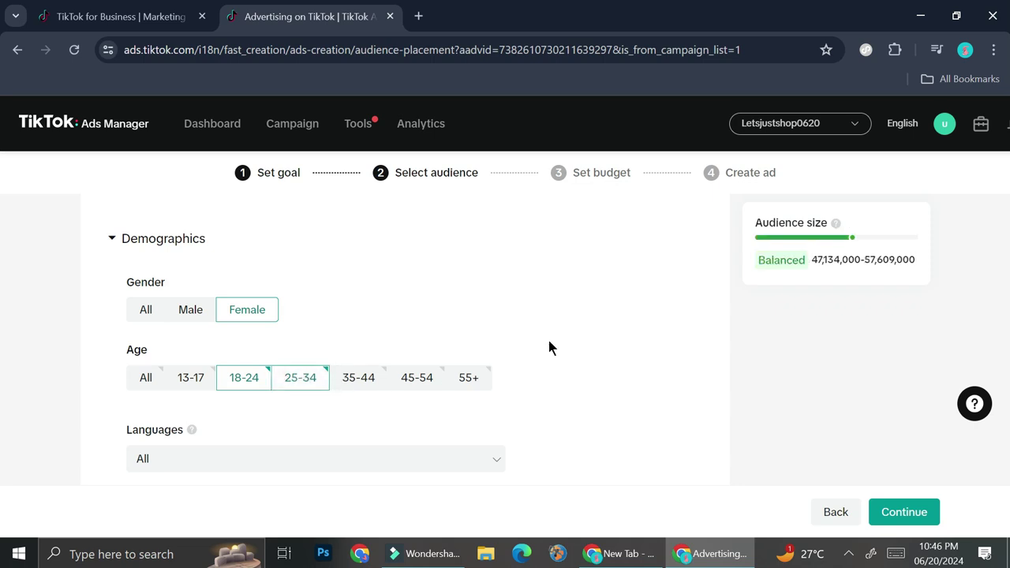
- Review the demographics, language, interests and ad placement settings, and continue to the budget stage
{"action": "scroll", "coordinate": [405, 360], "scroll_direction": "down", "scroll_amount": 1}
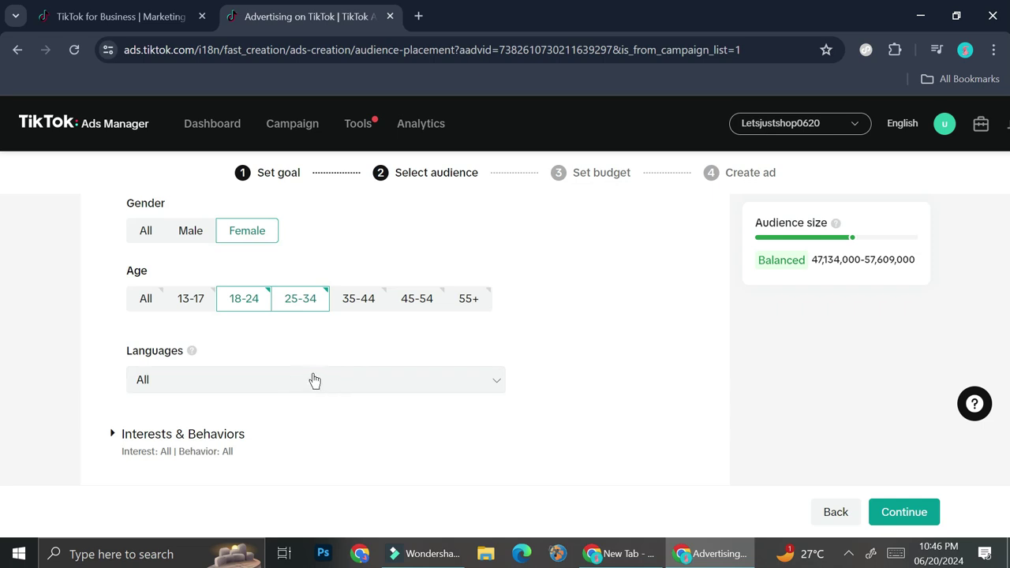
{"action": "scroll", "coordinate": [322, 380], "scroll_direction": "down", "scroll_amount": 2}
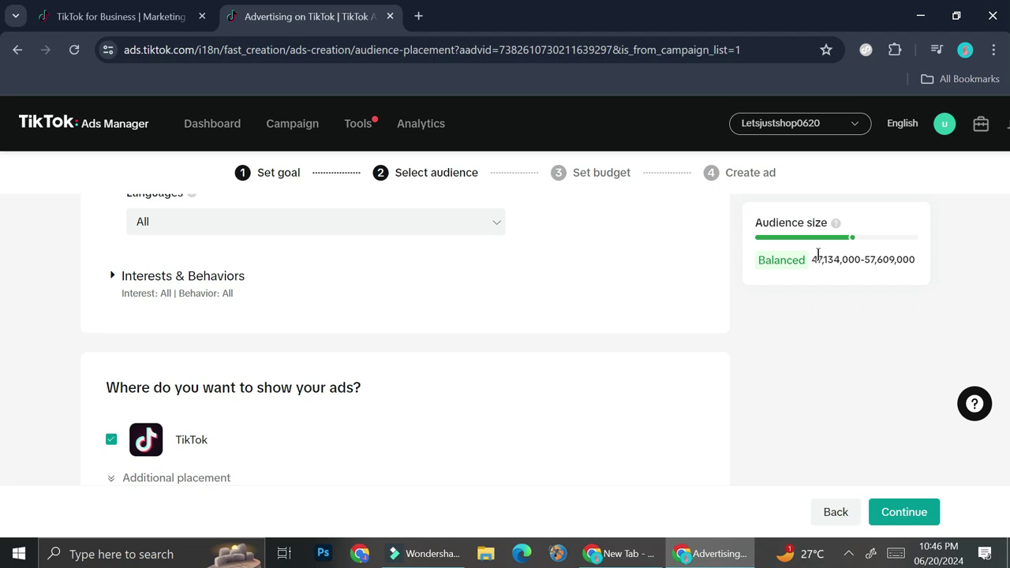
{"action": "scroll", "coordinate": [476, 300], "scroll_direction": "up", "scroll_amount": 2}
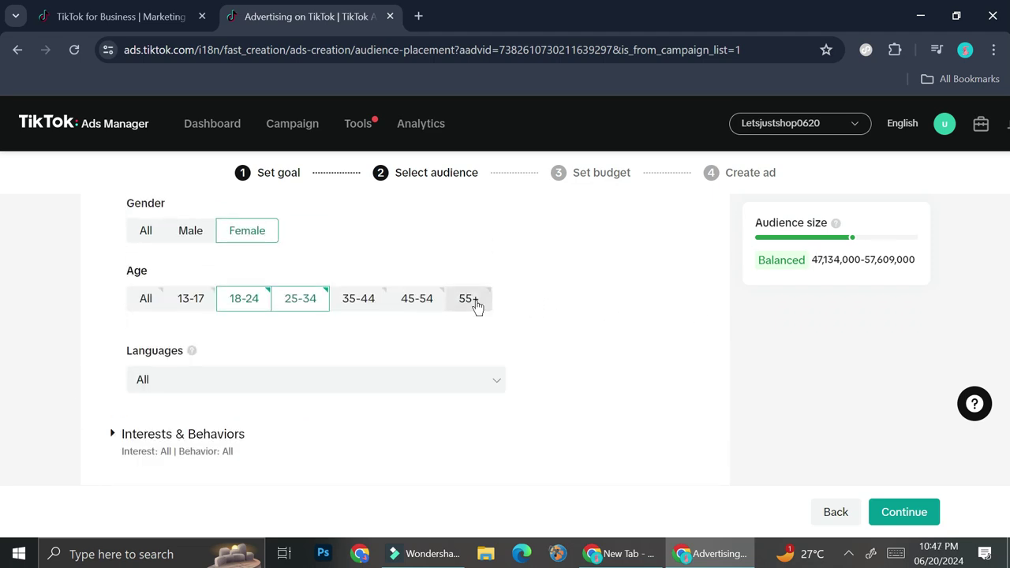
{"action": "scroll", "coordinate": [476, 306], "scroll_direction": "up", "scroll_amount": 1}
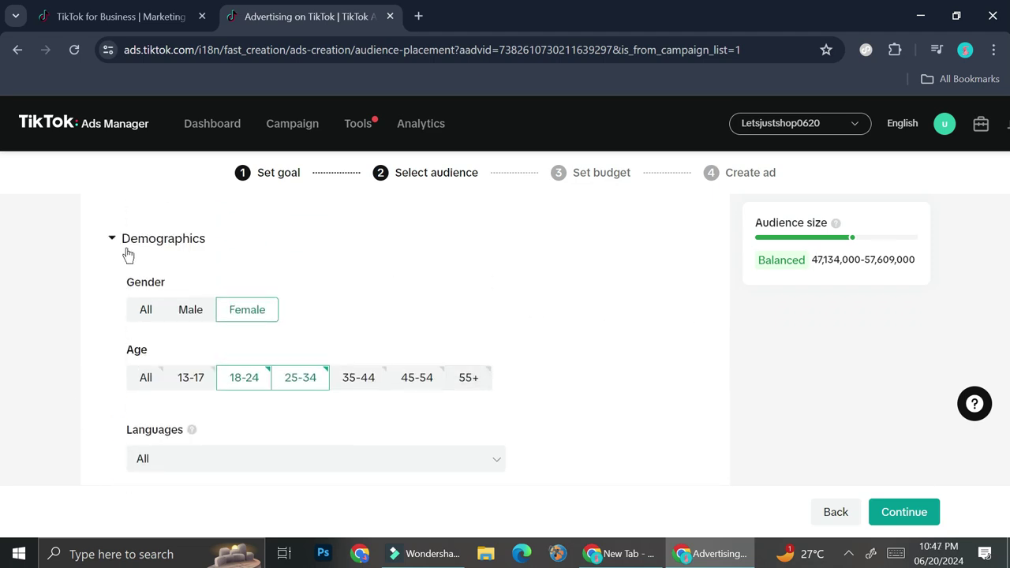
{"action": "scroll", "coordinate": [250, 290], "scroll_direction": "down", "scroll_amount": 1}
{"action": "scroll", "coordinate": [251, 290], "scroll_direction": "down", "scroll_amount": 3}
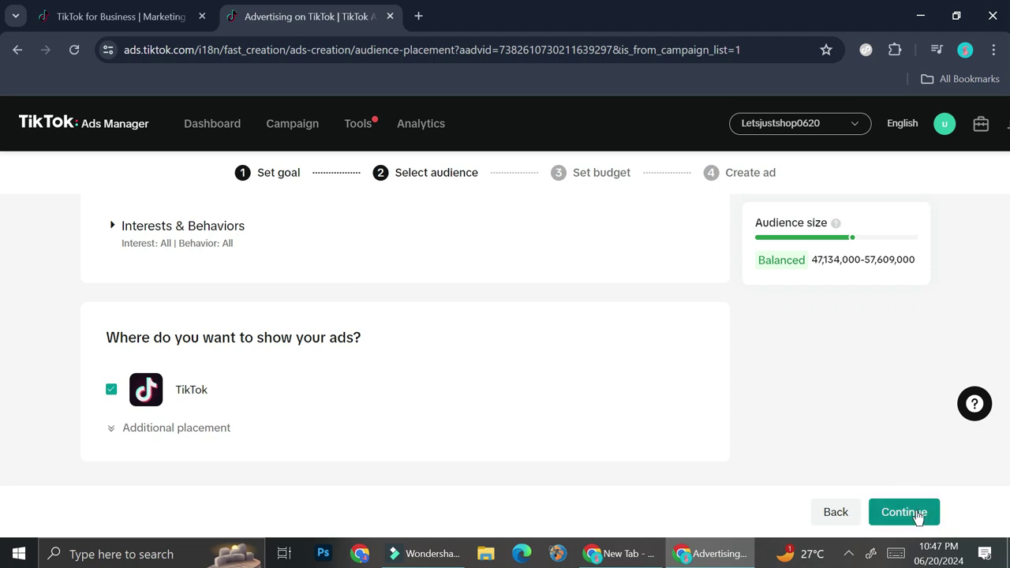
{"action": "scroll", "coordinate": [568, 264], "scroll_direction": "up", "scroll_amount": 3}
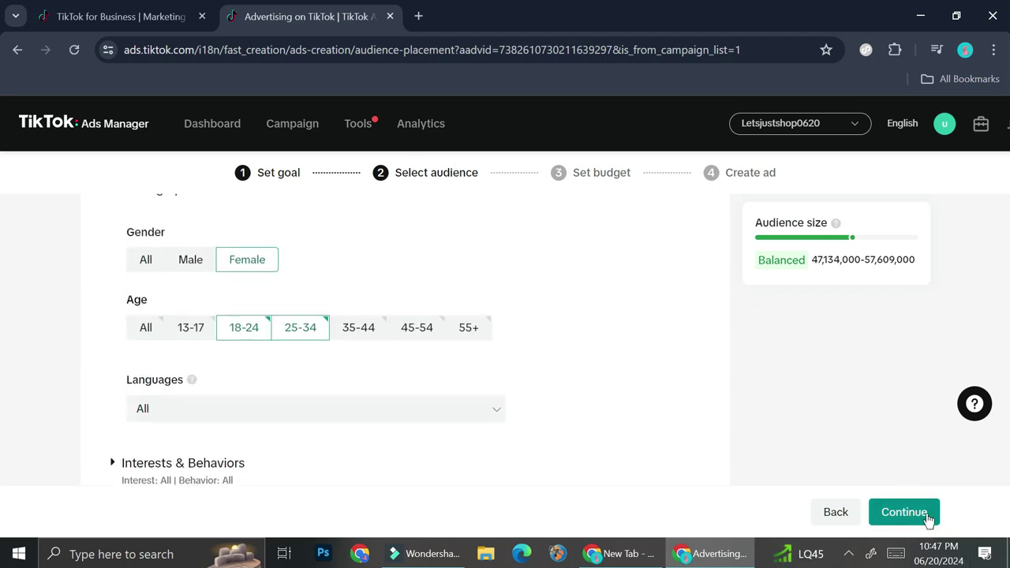
{"action": "left_click", "coordinate": [925, 515]}
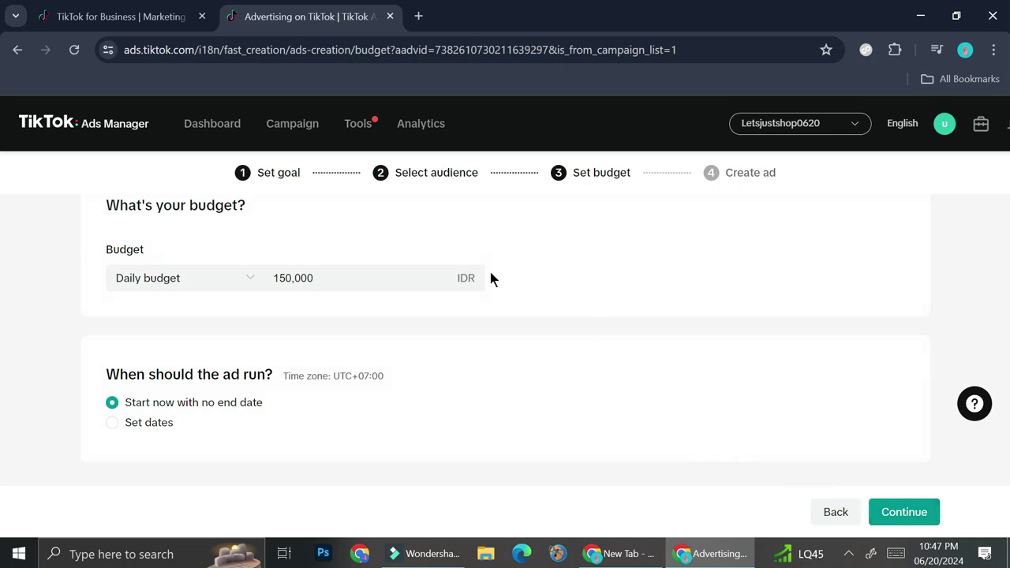
- Choose Lifetime budget as the budget type, review the ad's run dates, and continue to ad creation
{"action": "left_click", "coordinate": [236, 279]}
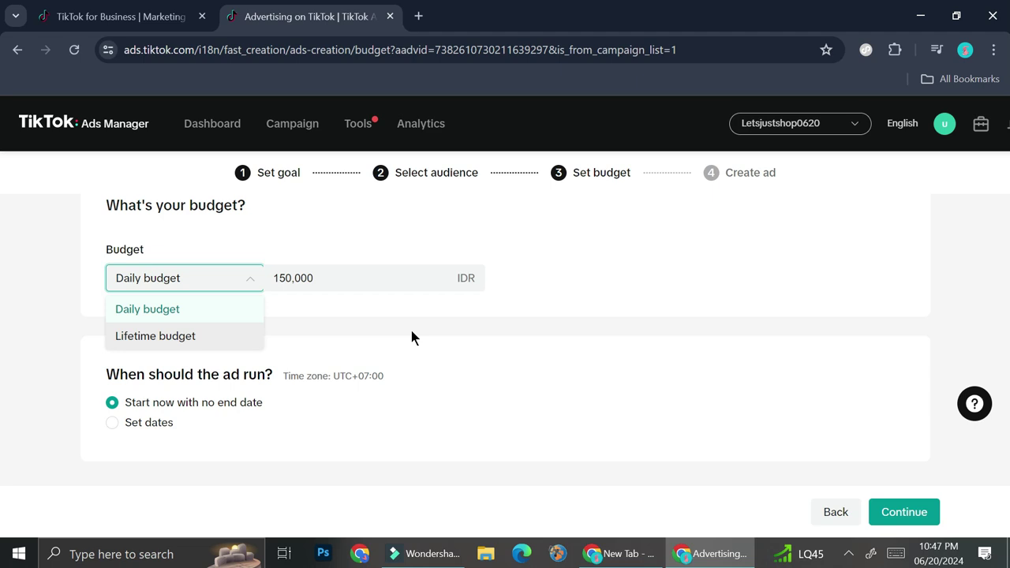
{"action": "left_click", "coordinate": [211, 348]}
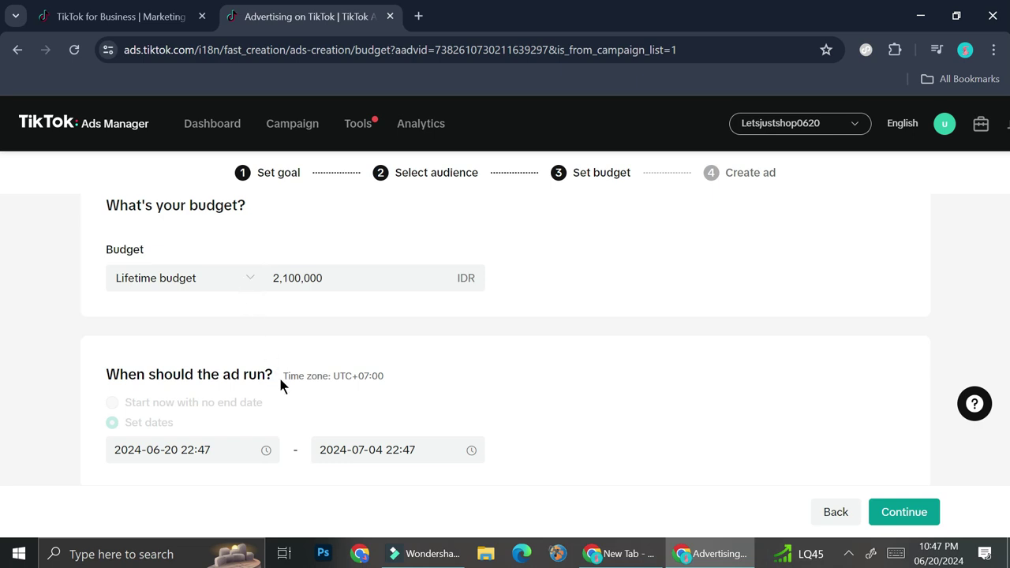
{"action": "scroll", "coordinate": [431, 417], "scroll_direction": "down", "scroll_amount": 1}
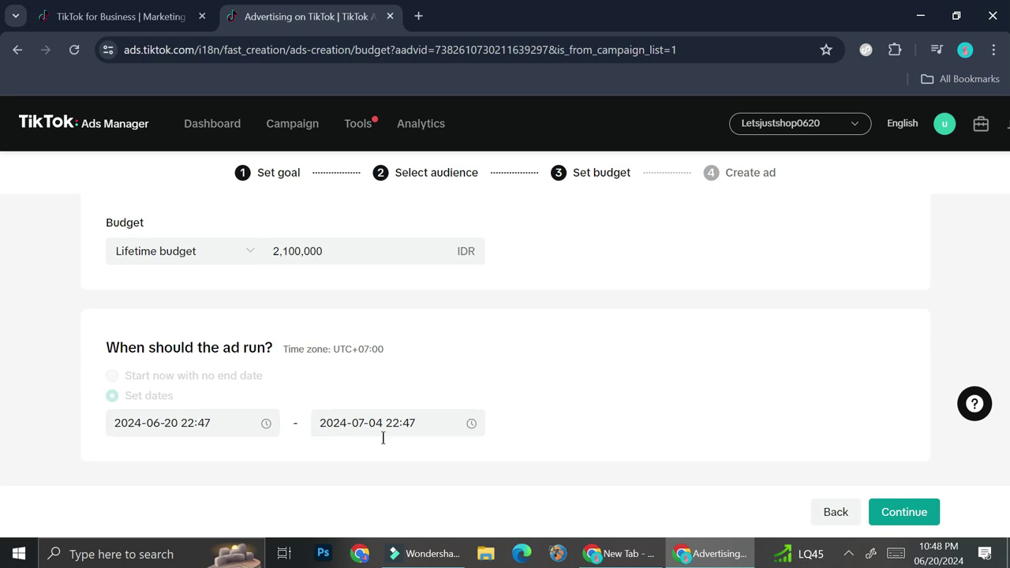
{"action": "left_click", "coordinate": [904, 505]}
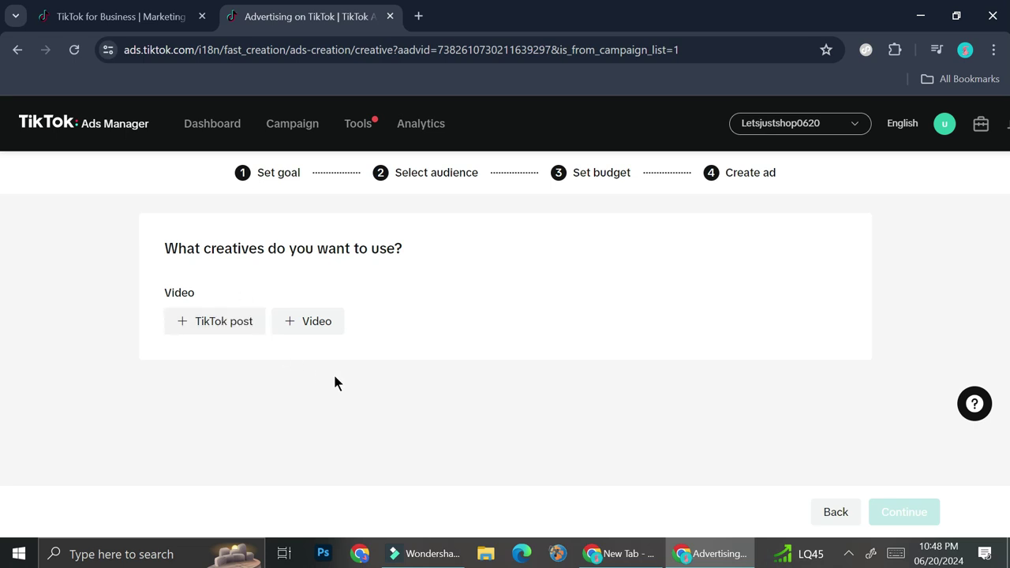
- View the video library available for the ad's creatives and close it without adding a video
{"action": "left_click", "coordinate": [326, 330]}
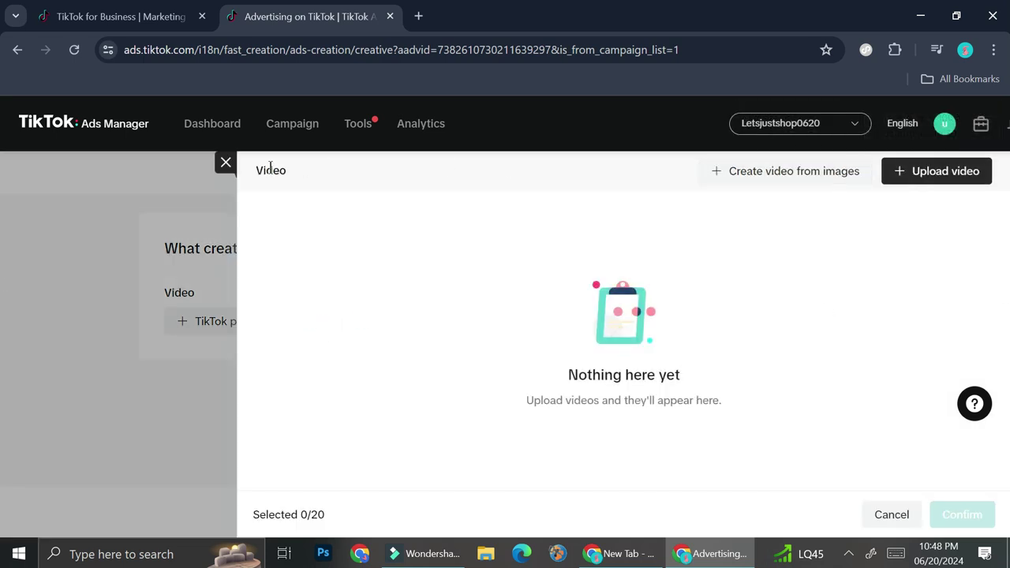
{"action": "left_click", "coordinate": [228, 164]}
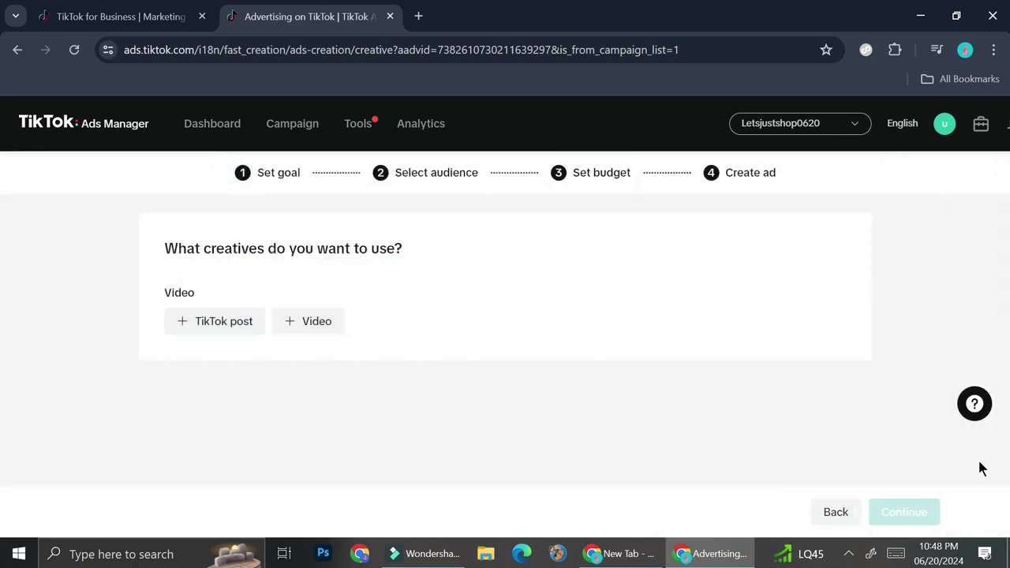